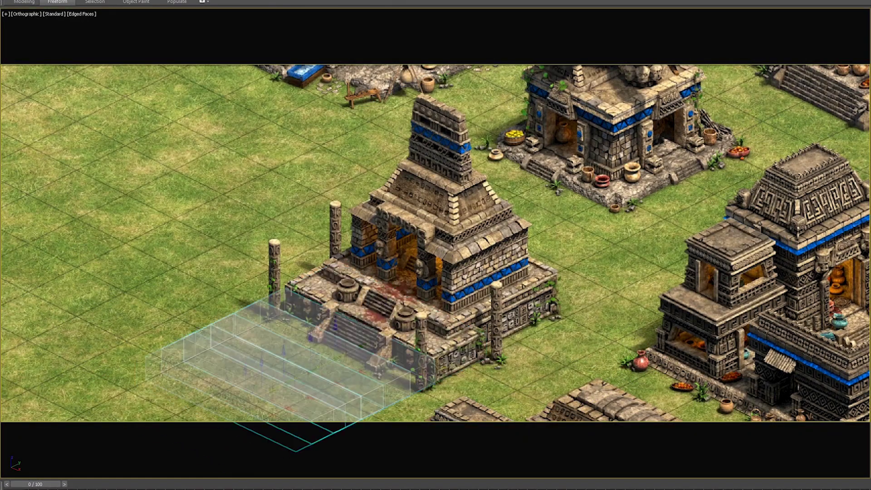
Step: View the selected box from directly above, then return to the angled orthographic view
{"action": "key", "text": "t"}
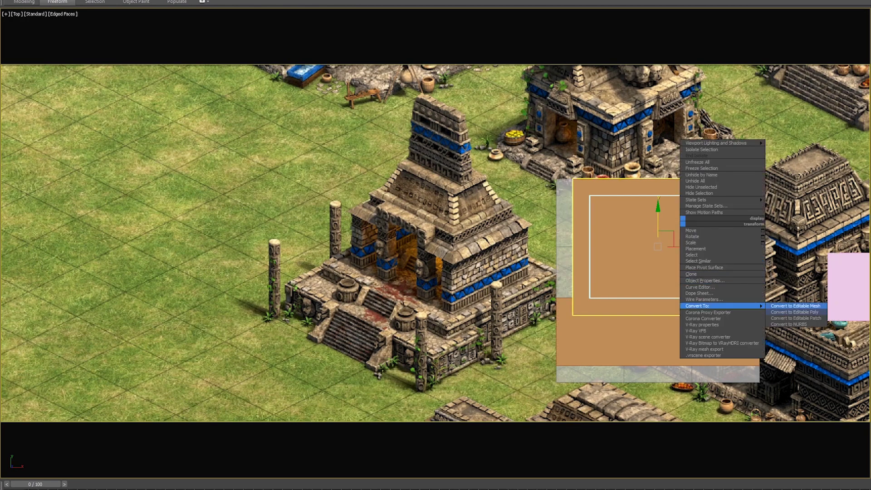
{"action": "key", "text": "shift+z"}
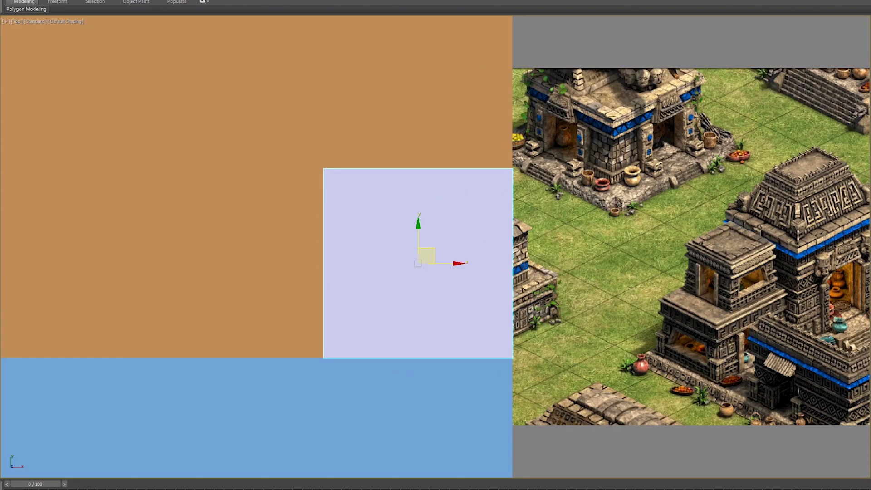
Step: Zoom the viewport in closer on the temple's chamber walls
{"action": "scroll", "coordinate": [699, 277], "scroll_direction": "up", "scroll_amount": 3}
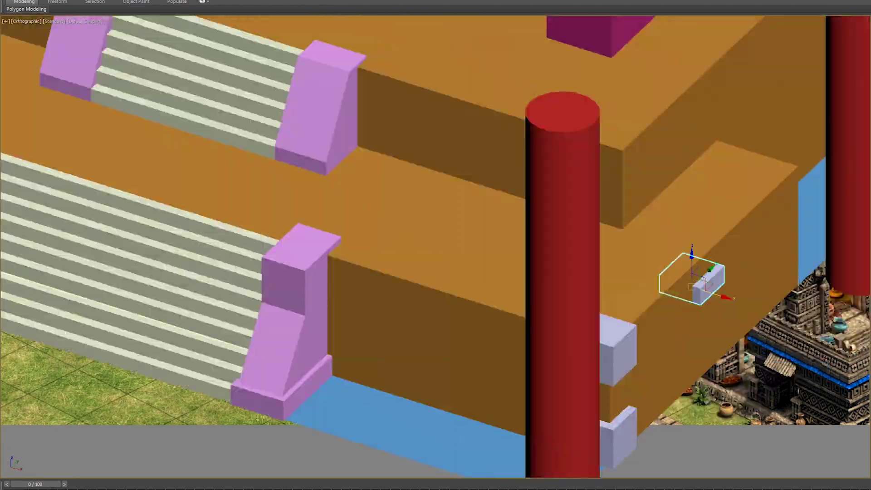
{"action": "scroll", "coordinate": [698, 276], "scroll_direction": "up", "scroll_amount": 3}
{"action": "scroll", "coordinate": [699, 277], "scroll_direction": "up", "scroll_amount": 3}
{"action": "scroll", "coordinate": [699, 277], "scroll_direction": "up", "scroll_amount": 3}
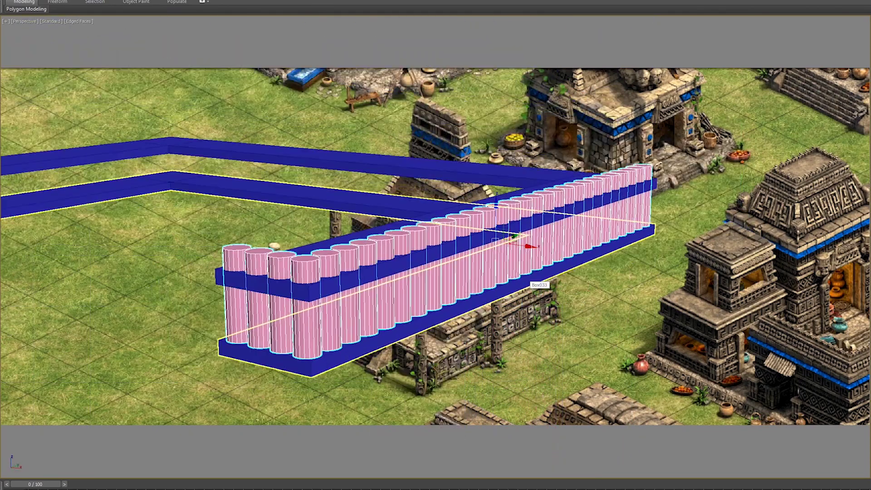
Step: Zoom the viewport in toward the trim band area
{"action": "scroll", "coordinate": [687, 199], "scroll_direction": "up", "scroll_amount": 2}
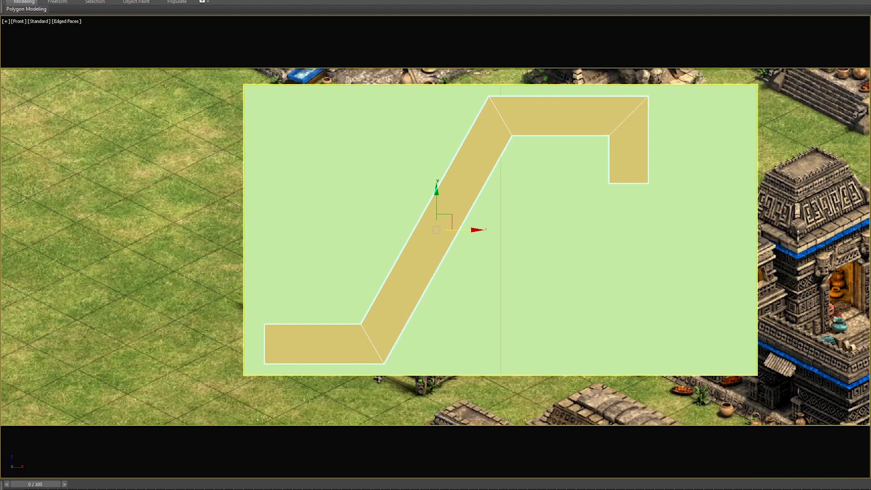
Step: Bring up the editing options for the band shape and zoom the view out
{"action": "right_click", "coordinate": [398, 275]}
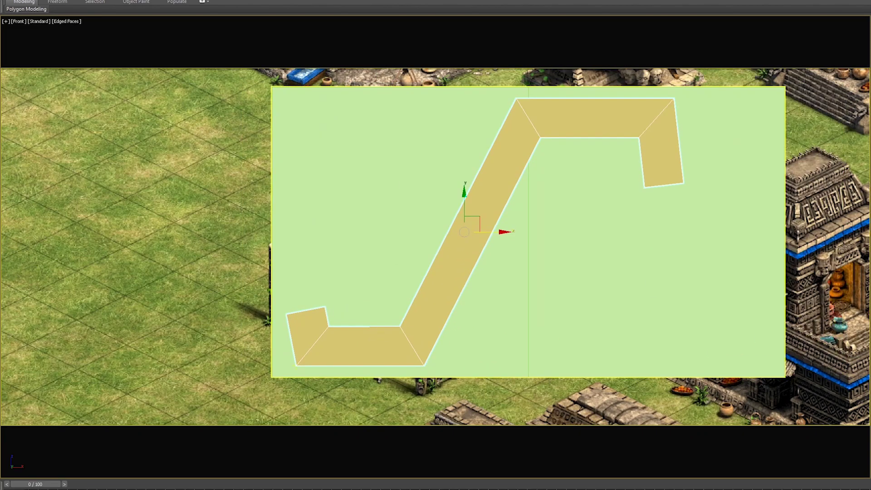
{"action": "scroll", "coordinate": [409, 299], "scroll_direction": "down", "scroll_amount": 3}
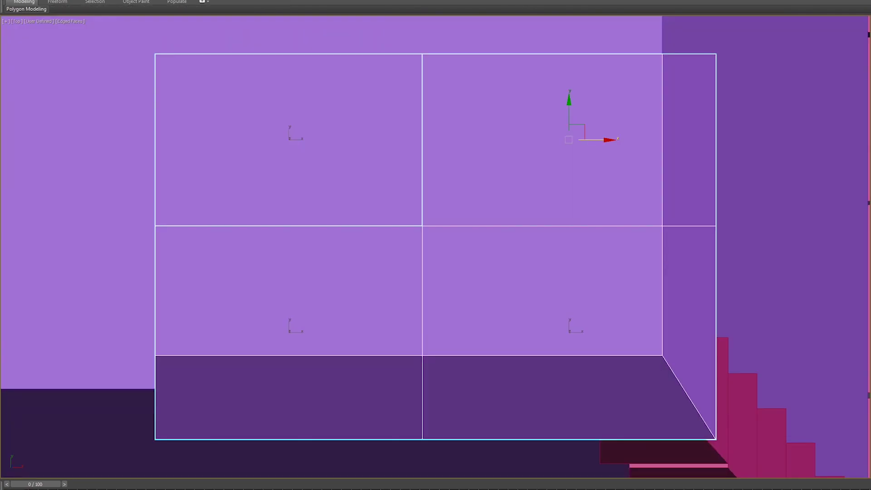
Step: Switch the viewport display to wireframe
{"action": "key", "text": "F3"}
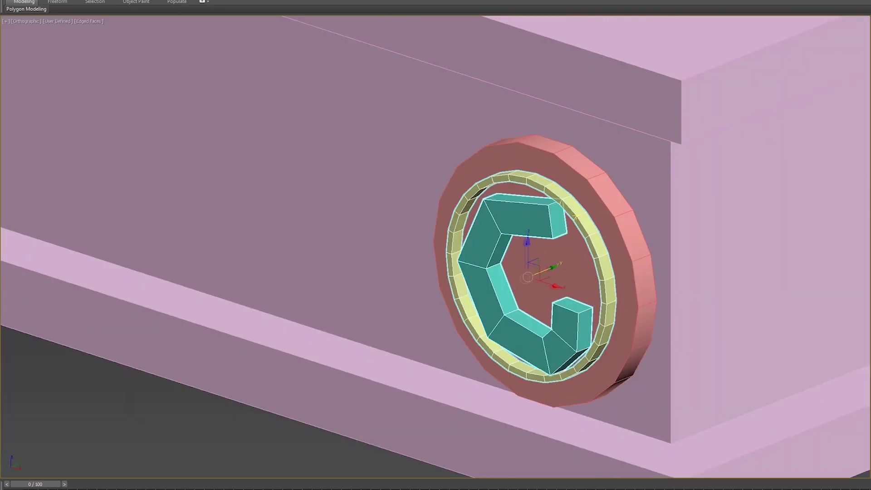
{"action": "key", "text": "f"}
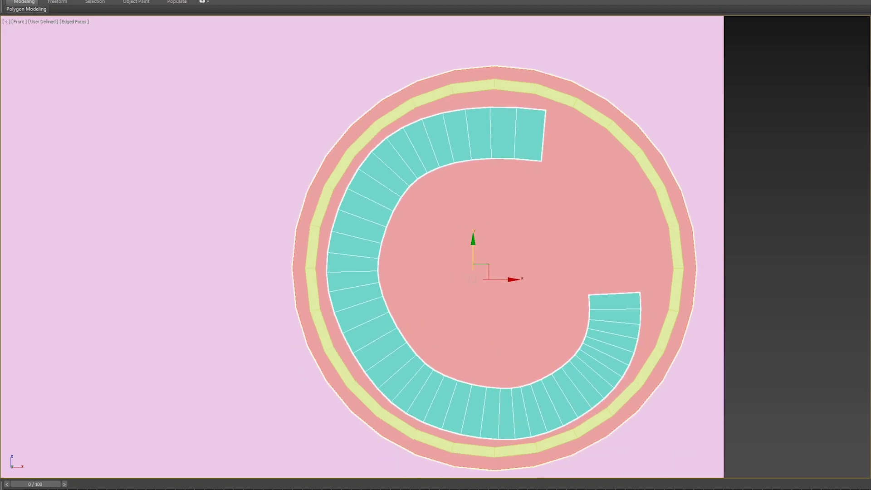
{"action": "scroll", "coordinate": [572, 201], "scroll_direction": "down", "scroll_amount": 4}
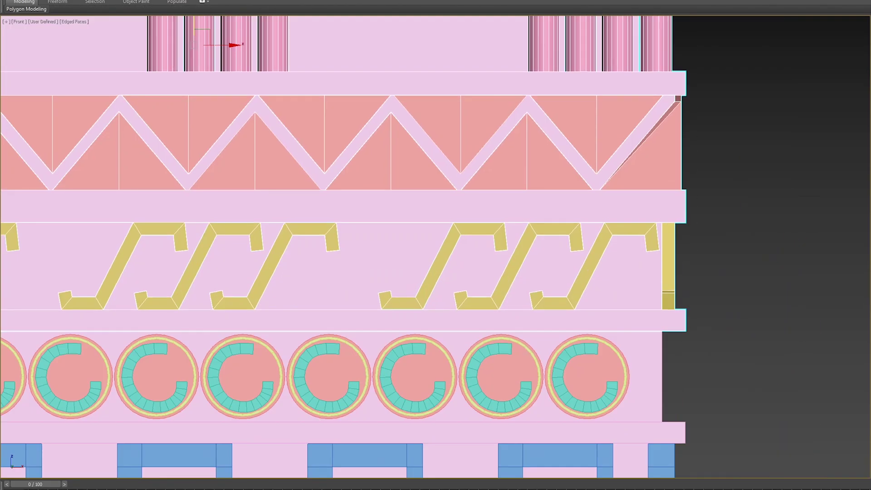
{"action": "key", "text": "l"}
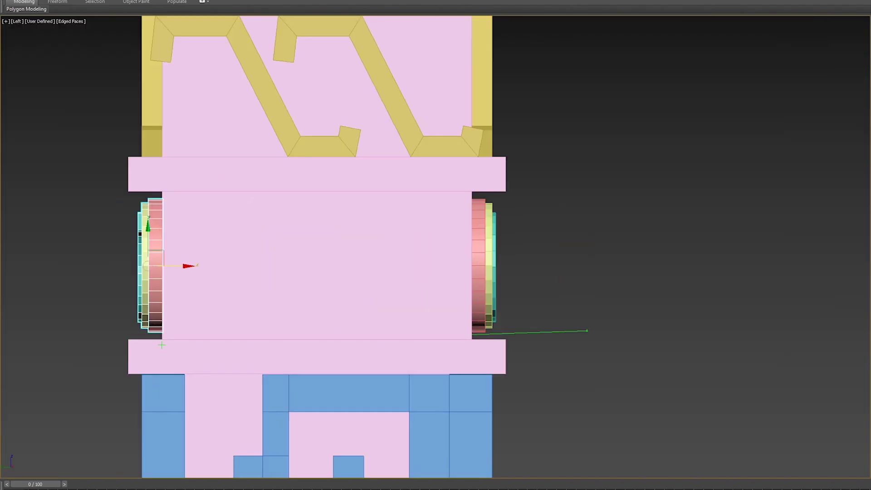
{"action": "key", "text": "f"}
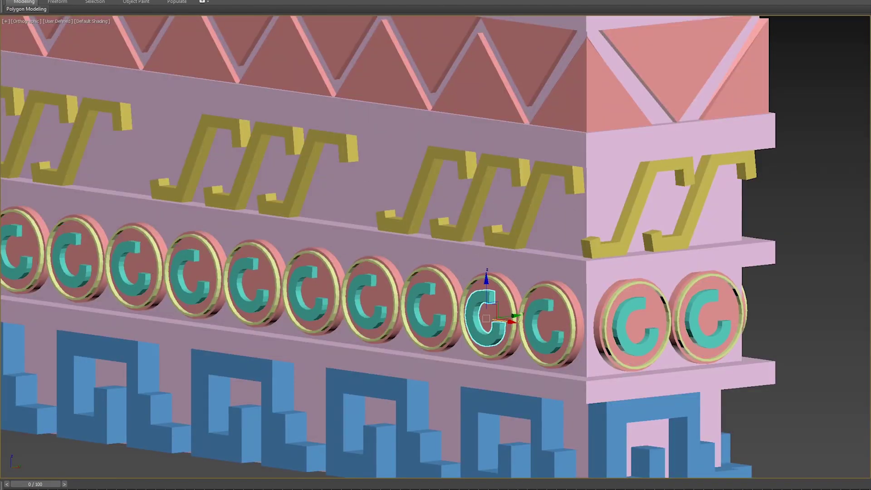
Step: Frame the teal C ring face-on in the Front view
{"action": "key", "text": "f"}
{"action": "key", "text": "z"}
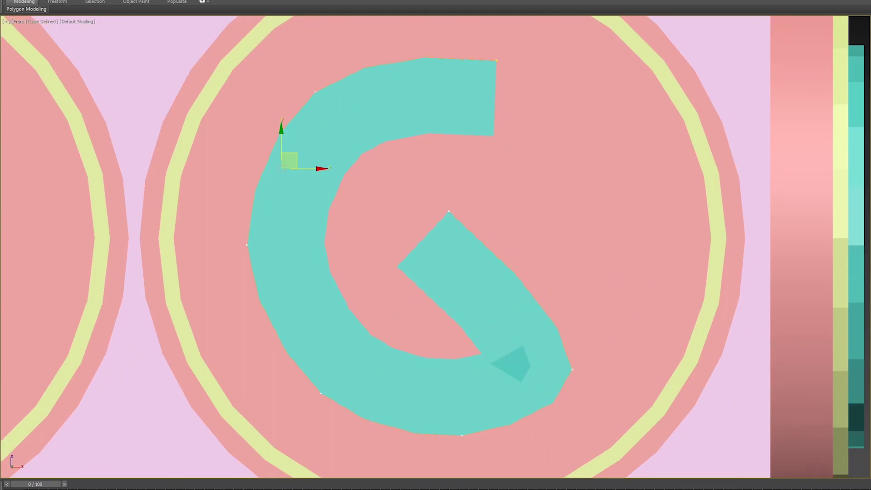